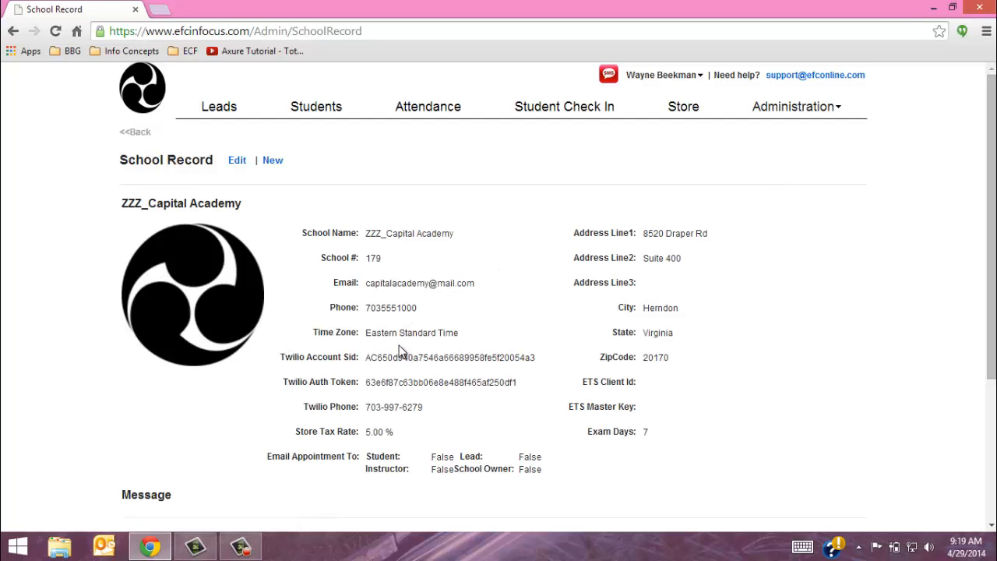
Review the school record and select its Twilio account SID value
{"action": "scroll", "coordinate": [399, 346], "scroll_direction": "down", "scroll_amount": 2}
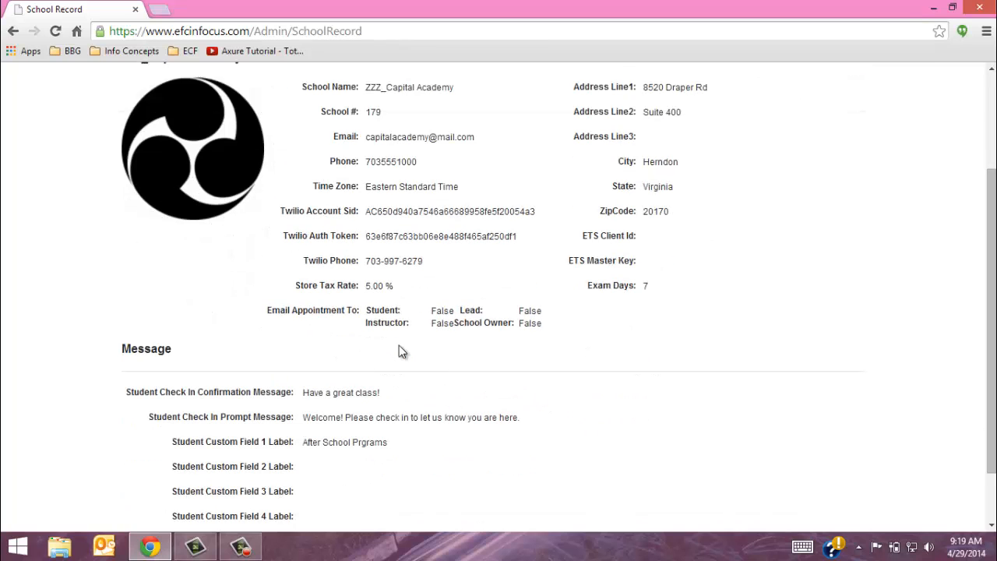
{"action": "scroll", "coordinate": [399, 345], "scroll_direction": "up", "scroll_amount": 1}
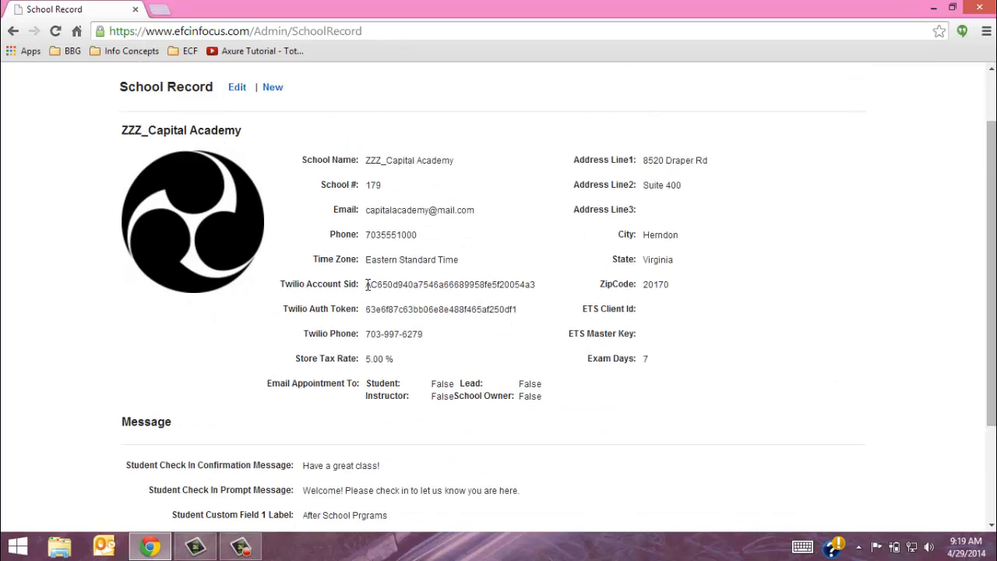
{"action": "left_click_drag", "start_coordinate": [366, 285], "coordinate": [536, 286]}
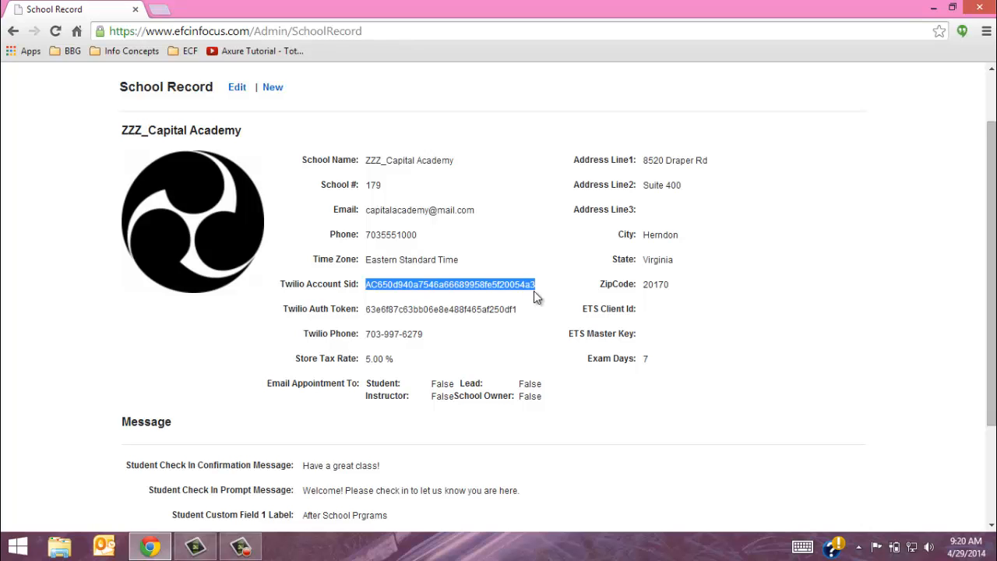
{"action": "scroll", "coordinate": [536, 292], "scroll_direction": "down", "scroll_amount": 2}
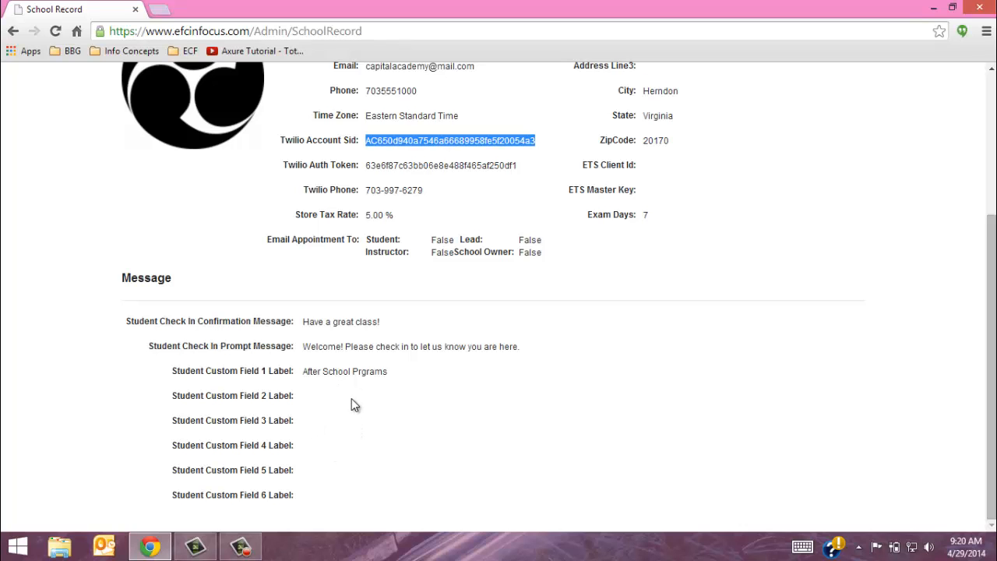
{"action": "scroll", "coordinate": [350, 403], "scroll_direction": "up", "scroll_amount": 3}
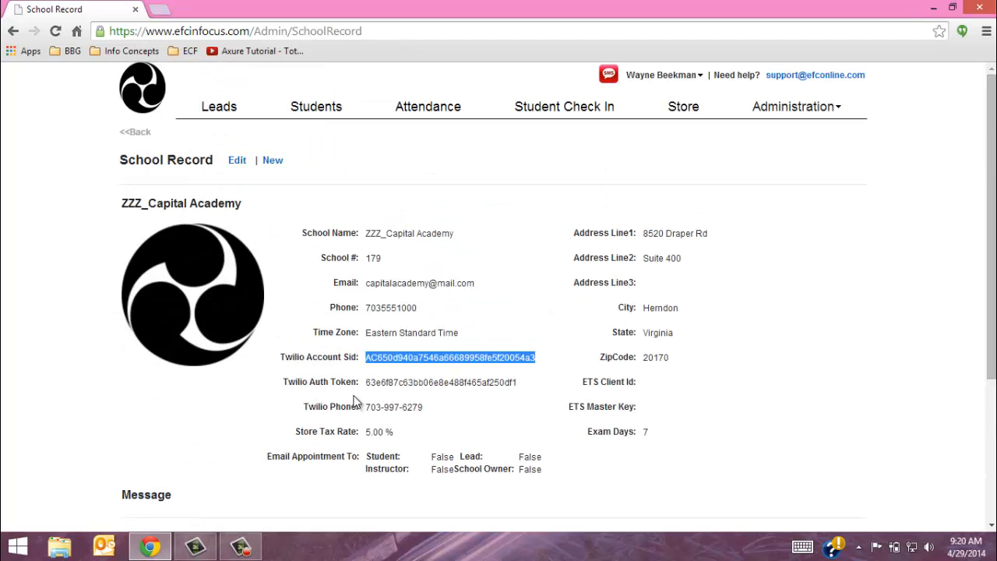
Open the school record for editing, then save it unchanged
{"action": "left_click", "coordinate": [238, 162]}
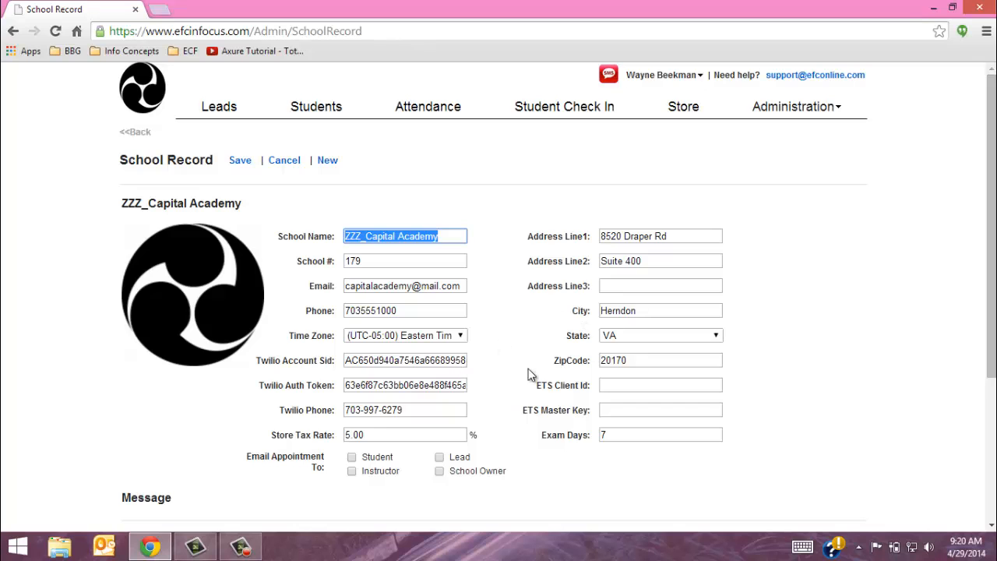
{"action": "scroll", "coordinate": [497, 370], "scroll_direction": "down", "scroll_amount": 3}
{"action": "scroll", "coordinate": [481, 418], "scroll_direction": "up", "scroll_amount": 3}
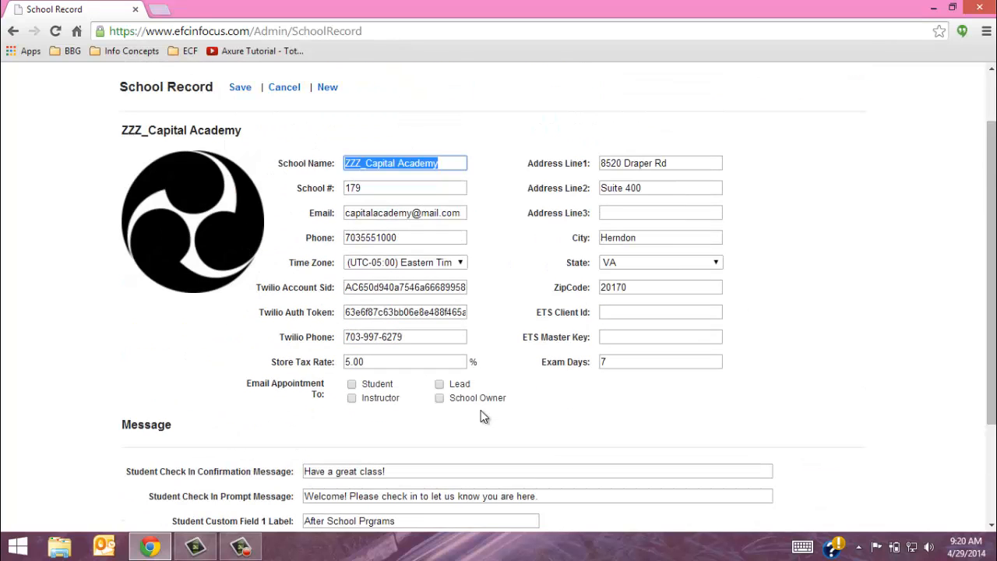
{"action": "left_click", "coordinate": [243, 93]}
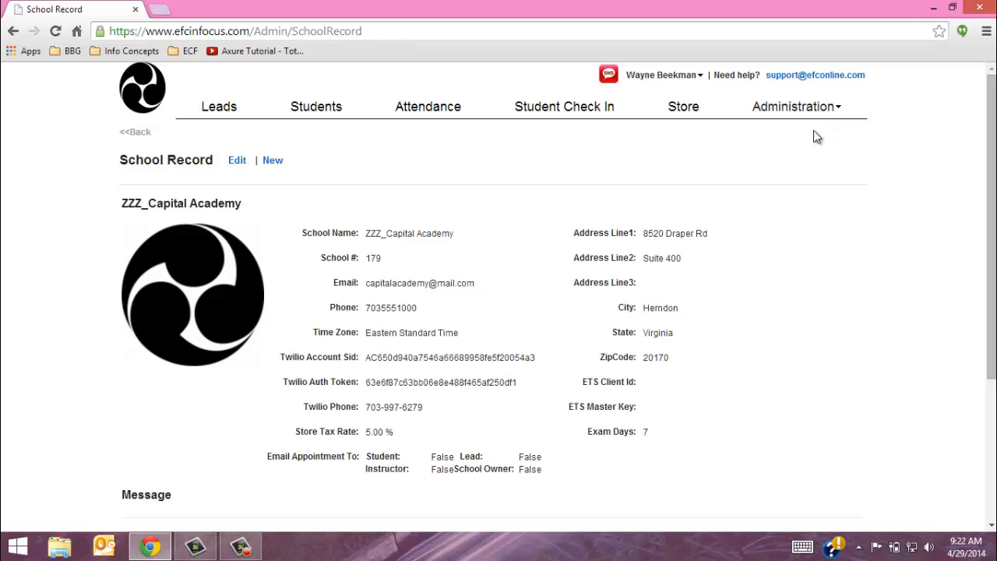
On Class Set up, expand Tae Kwon Do Belts and Cobras (13-17), then cancel a New style dialog
{"action": "left_click", "coordinate": [793, 106]}
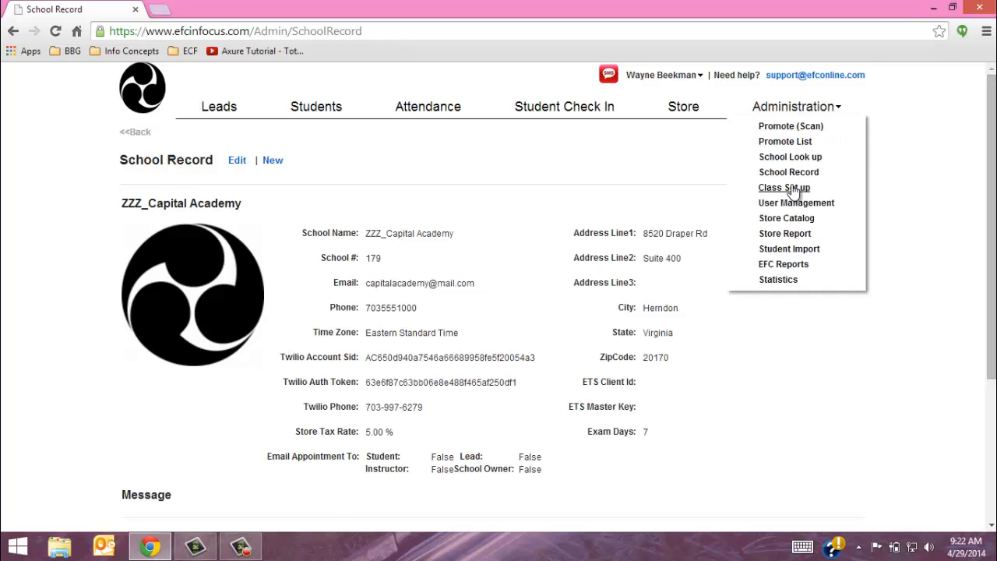
{"action": "left_click", "coordinate": [792, 190]}
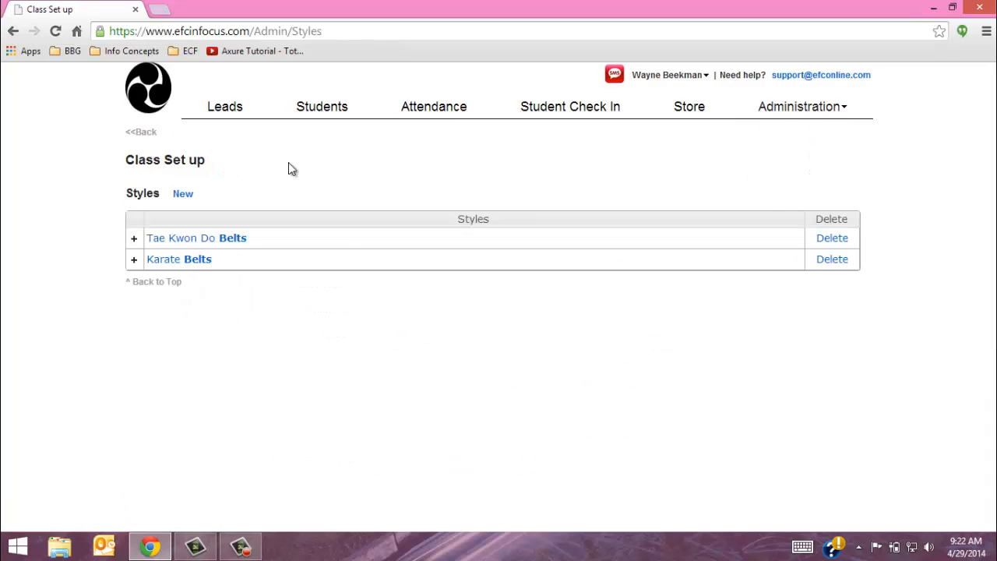
{"action": "left_click", "coordinate": [134, 240]}
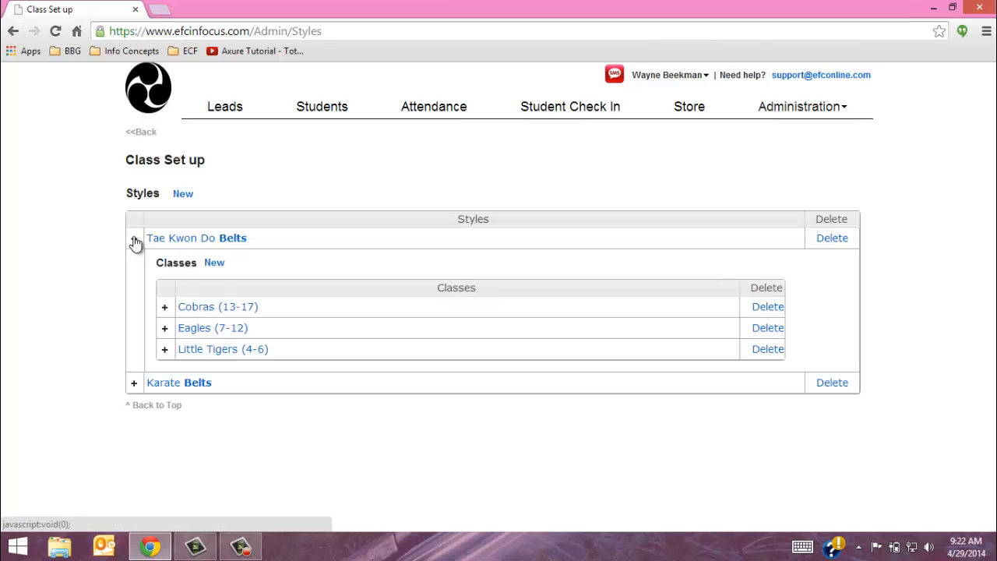
{"action": "left_click", "coordinate": [165, 308]}
{"action": "scroll", "coordinate": [165, 308], "scroll_direction": "down", "scroll_amount": 1}
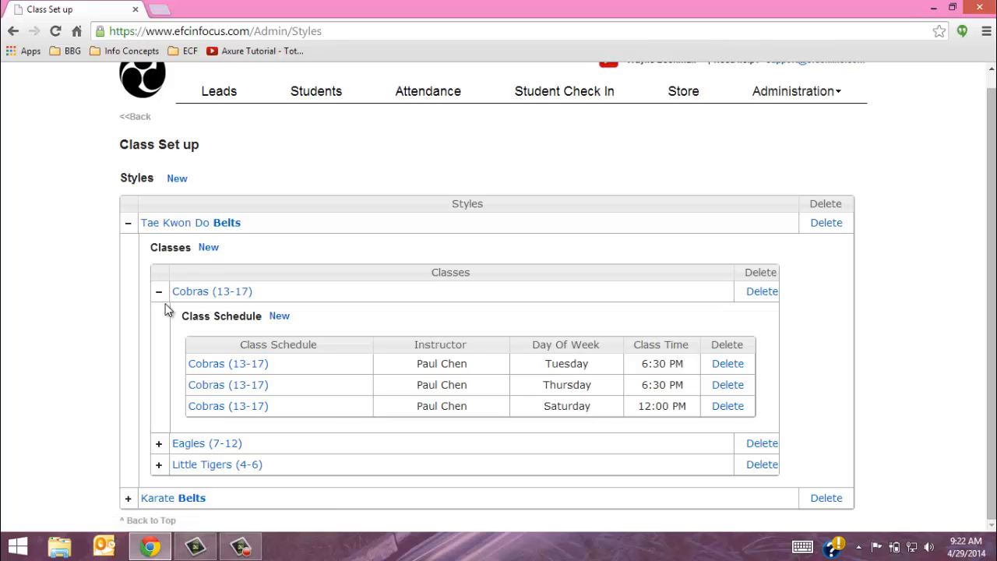
{"action": "left_click", "coordinate": [178, 181]}
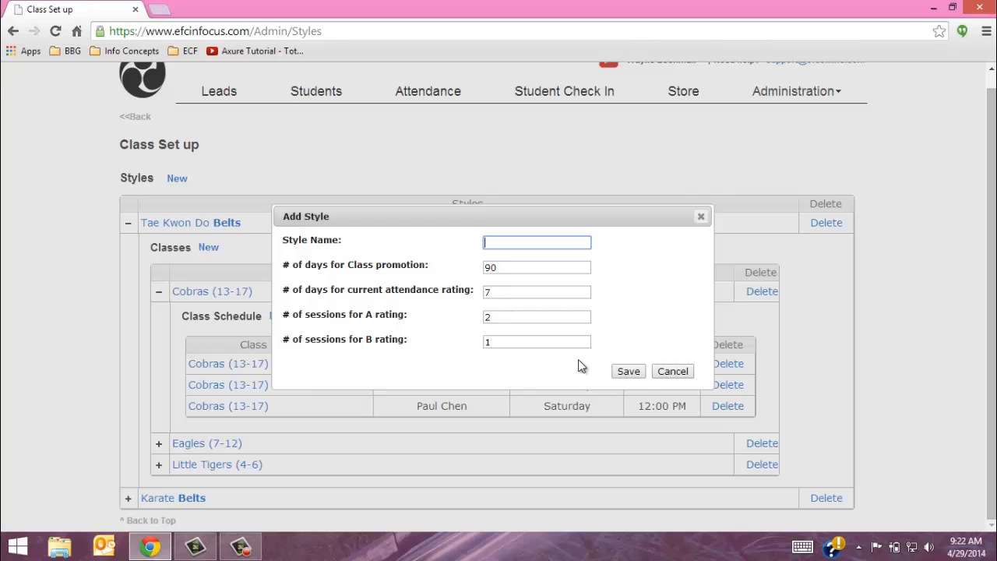
{"action": "left_click", "coordinate": [672, 371]}
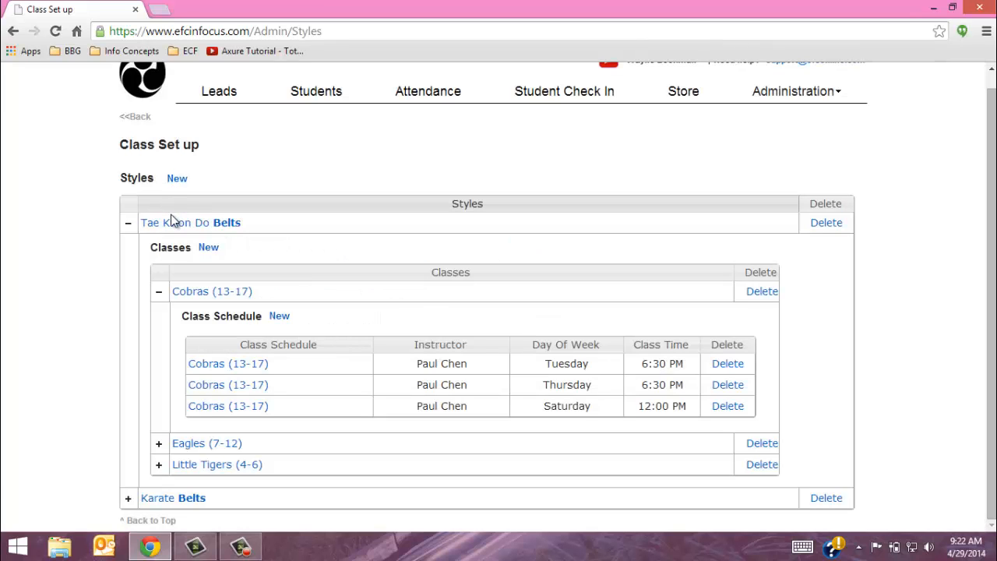
{"action": "left_click", "coordinate": [227, 224]}
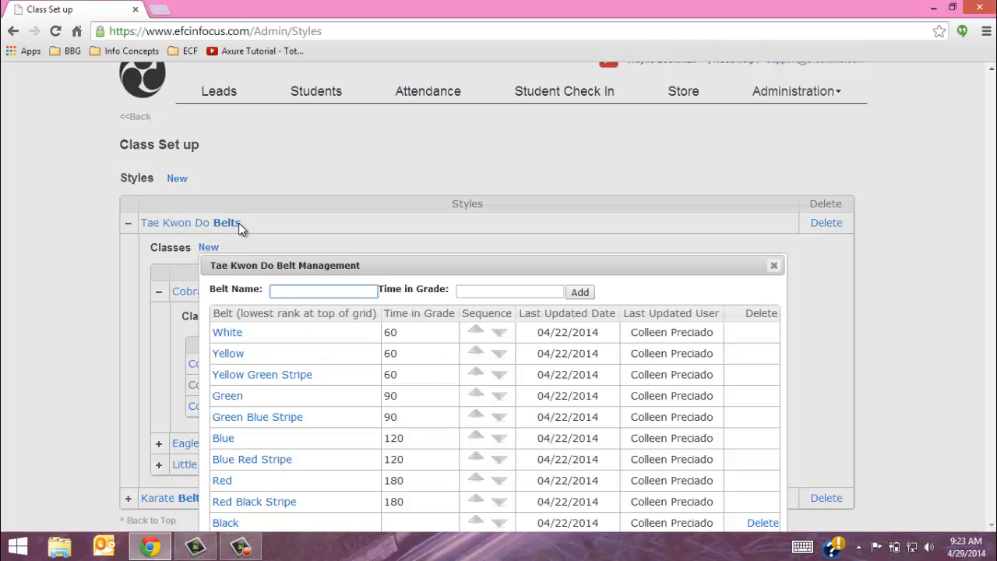
{"action": "left_click_drag", "start_coordinate": [605, 262], "coordinate": [600, 136]}
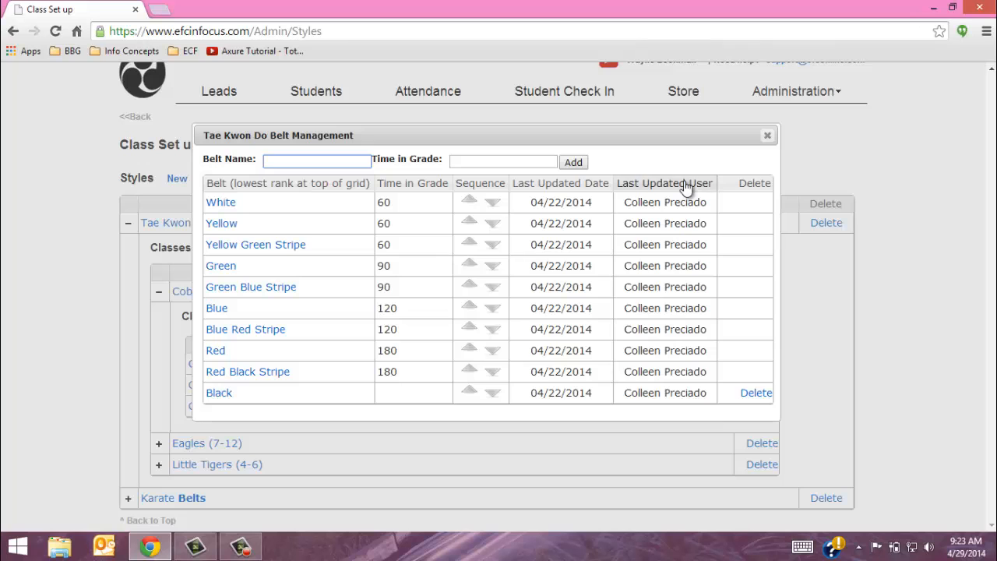
{"action": "left_click", "coordinate": [767, 136]}
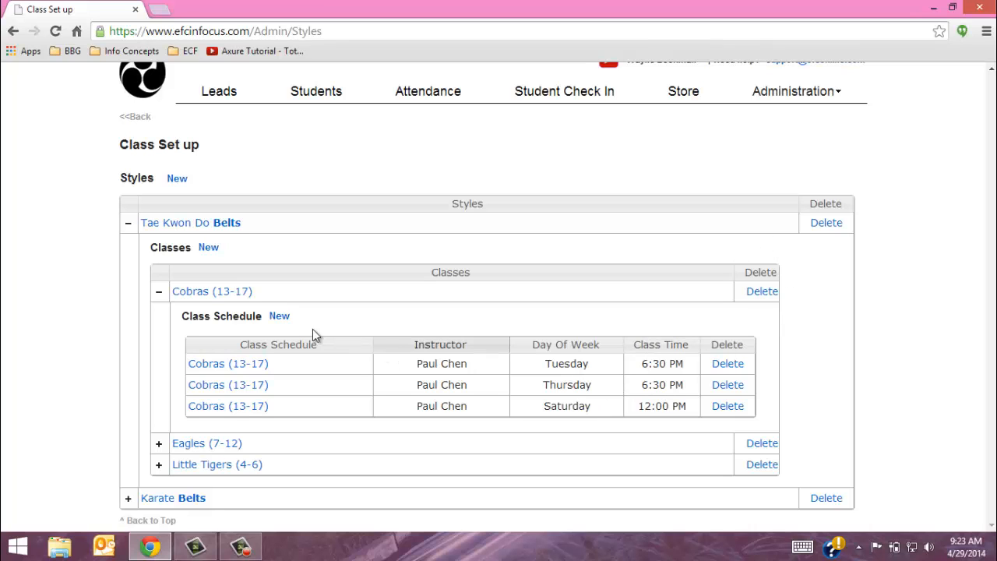
{"action": "left_click", "coordinate": [280, 317]}
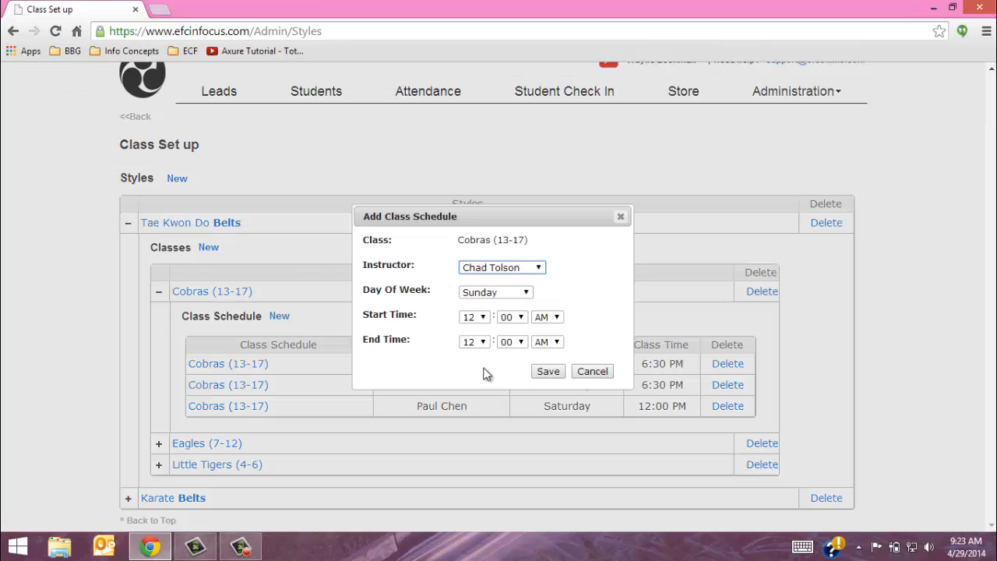
{"action": "left_click", "coordinate": [593, 372]}
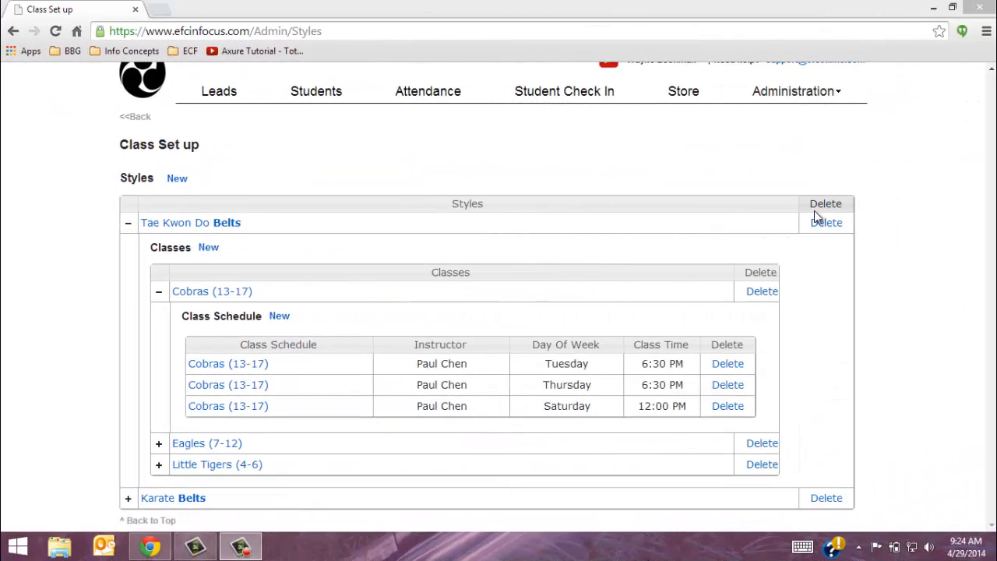
Open the School Lookup page and scroll past the belt sizes to Exam Dates
{"action": "left_click", "coordinate": [787, 104]}
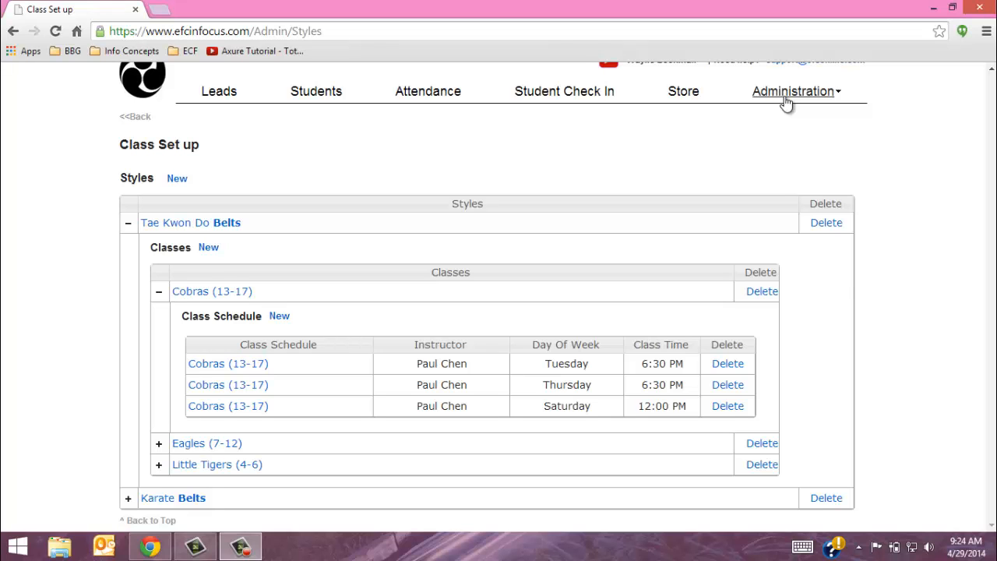
{"action": "left_click", "coordinate": [795, 142]}
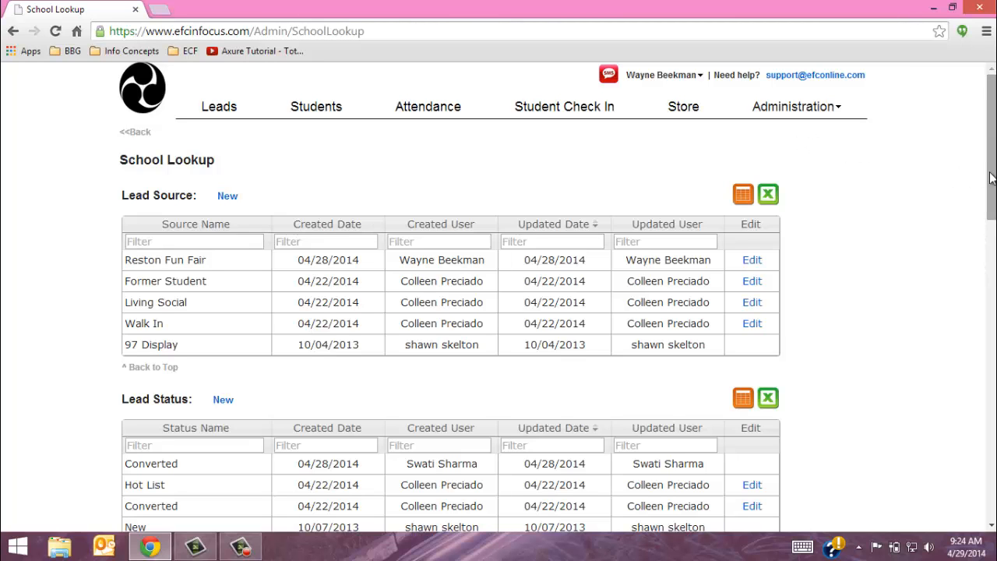
{"action": "left_click_drag", "start_coordinate": [991, 174], "coordinate": [990, 184]}
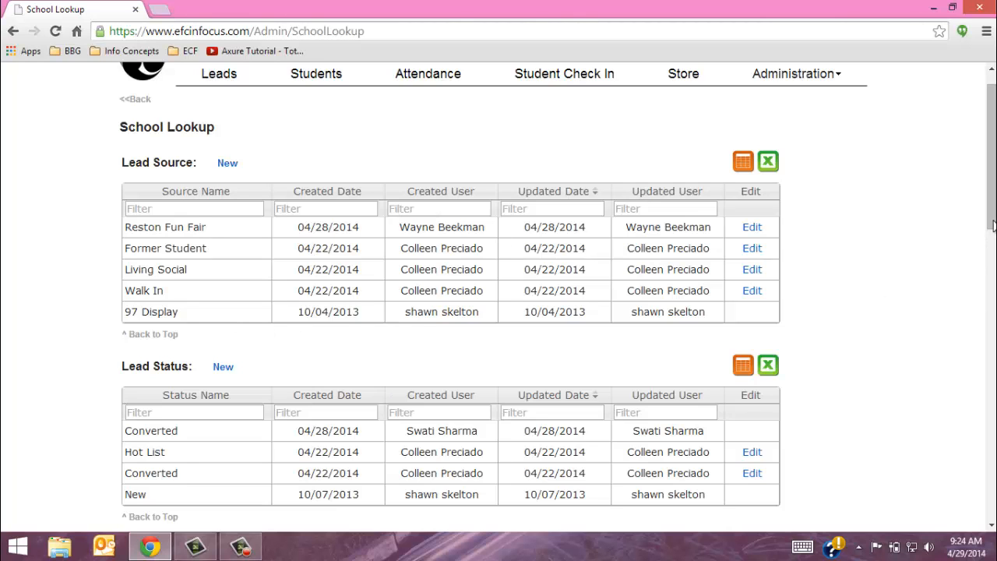
{"action": "left_click_drag", "start_coordinate": [992, 226], "coordinate": [990, 514]}
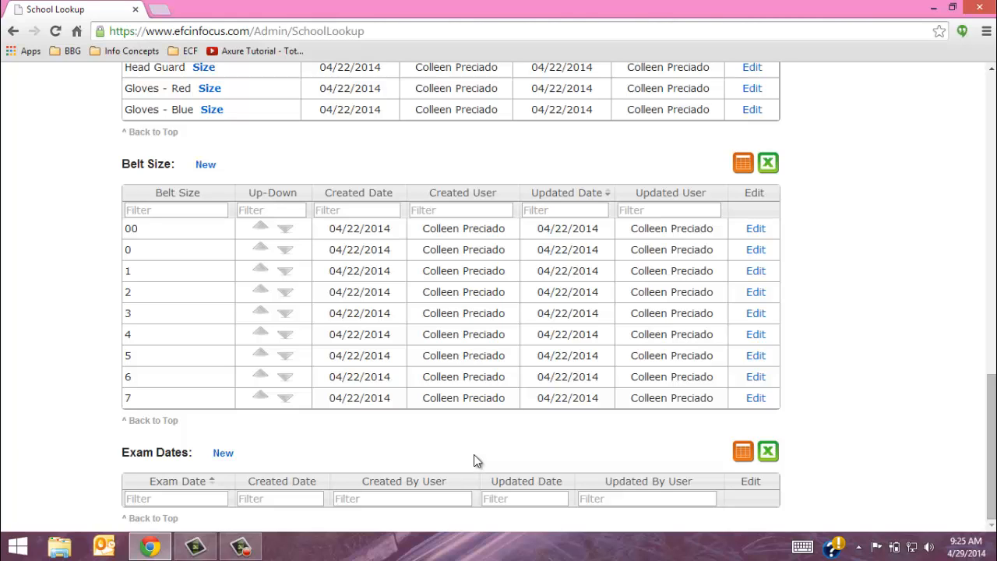
Add a new exam date of May 1, 2014 from the datepicker and save it
{"action": "left_click", "coordinate": [223, 454]}
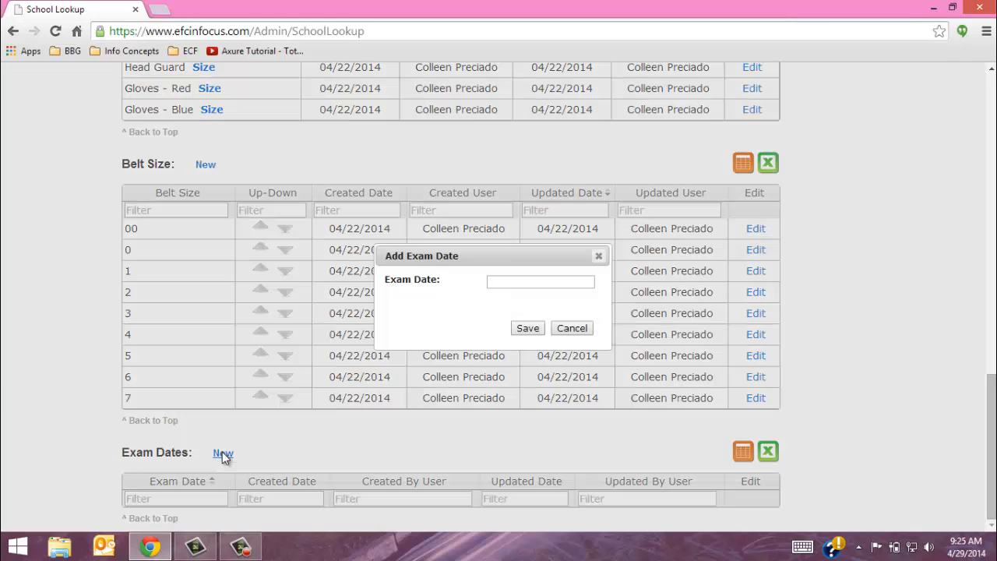
{"action": "left_click", "coordinate": [503, 280]}
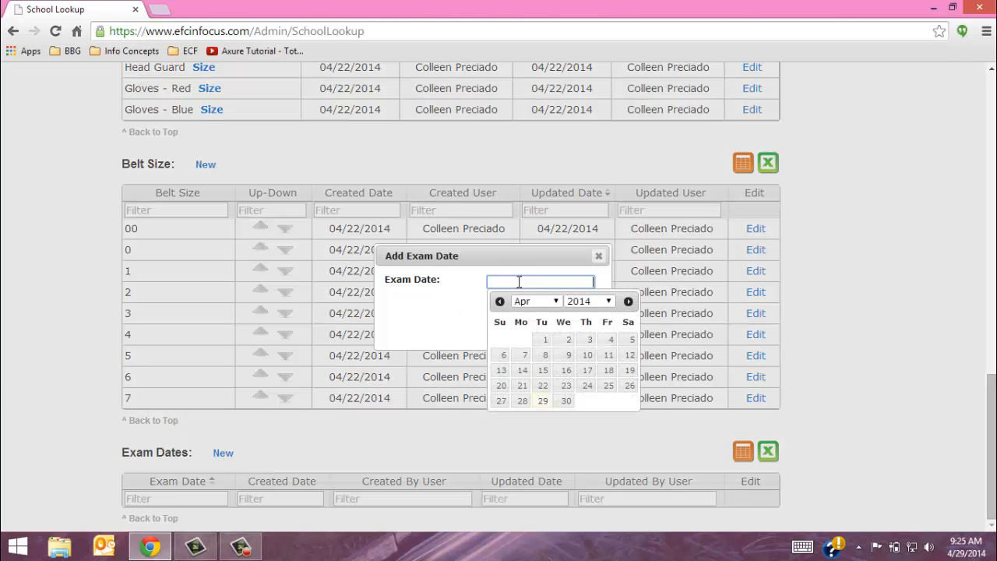
{"action": "left_click", "coordinate": [628, 301]}
{"action": "left_click", "coordinate": [589, 341]}
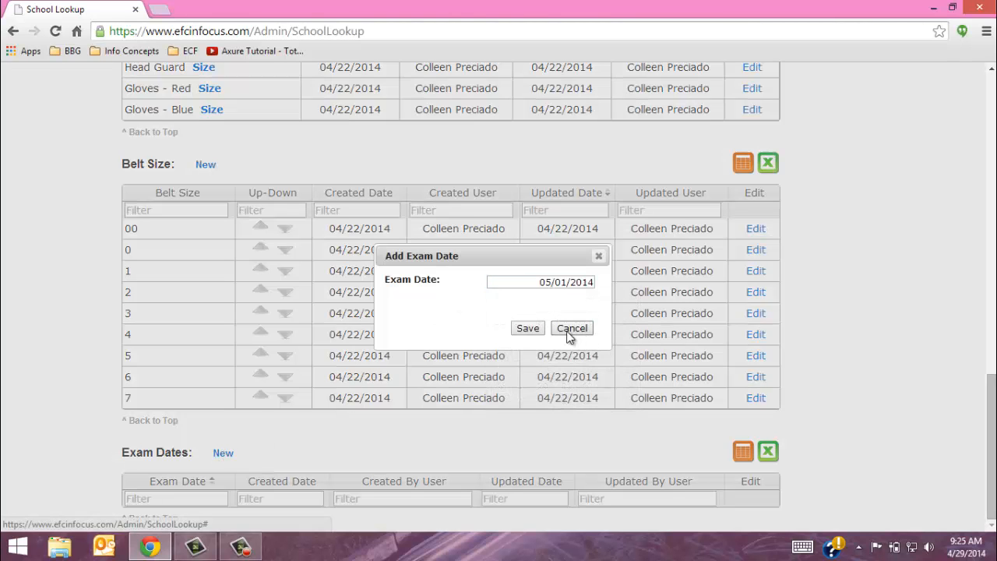
{"action": "left_click", "coordinate": [527, 328]}
{"action": "scroll", "coordinate": [537, 335], "scroll_direction": "down", "scroll_amount": 1}
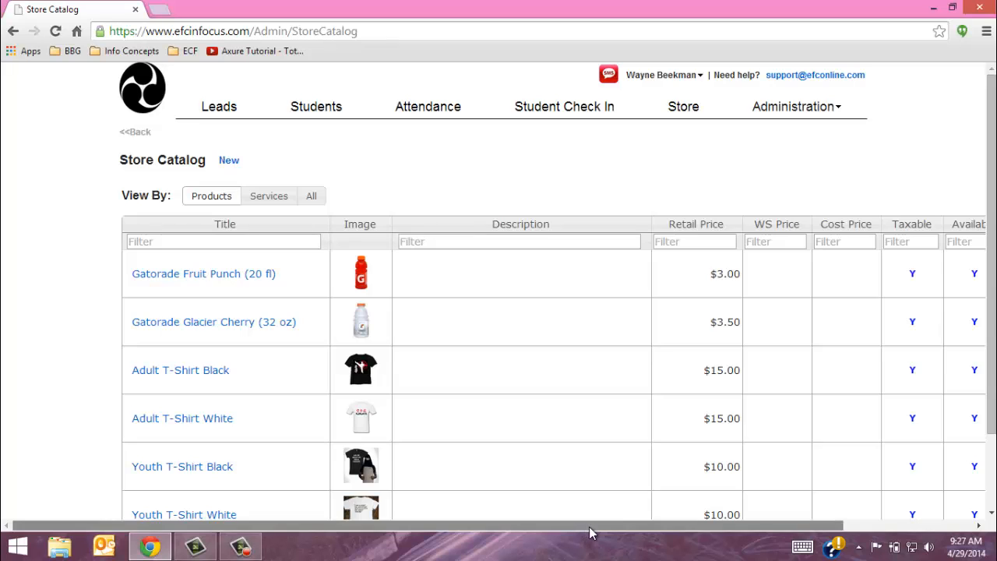
Open the Store Catalog page from the Administration menu
{"action": "left_click_drag", "start_coordinate": [590, 528], "coordinate": [646, 528]}
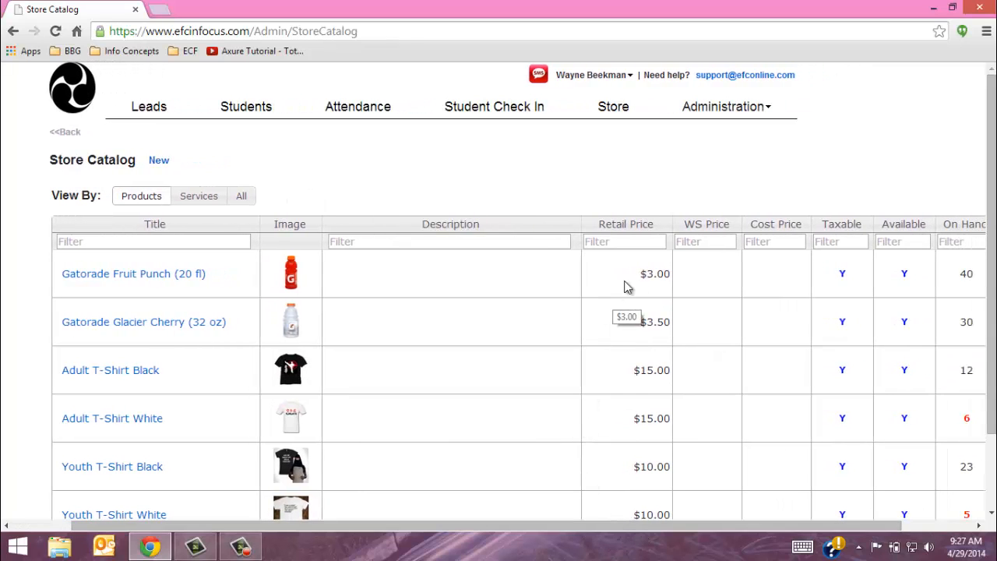
{"action": "left_click", "coordinate": [715, 109]}
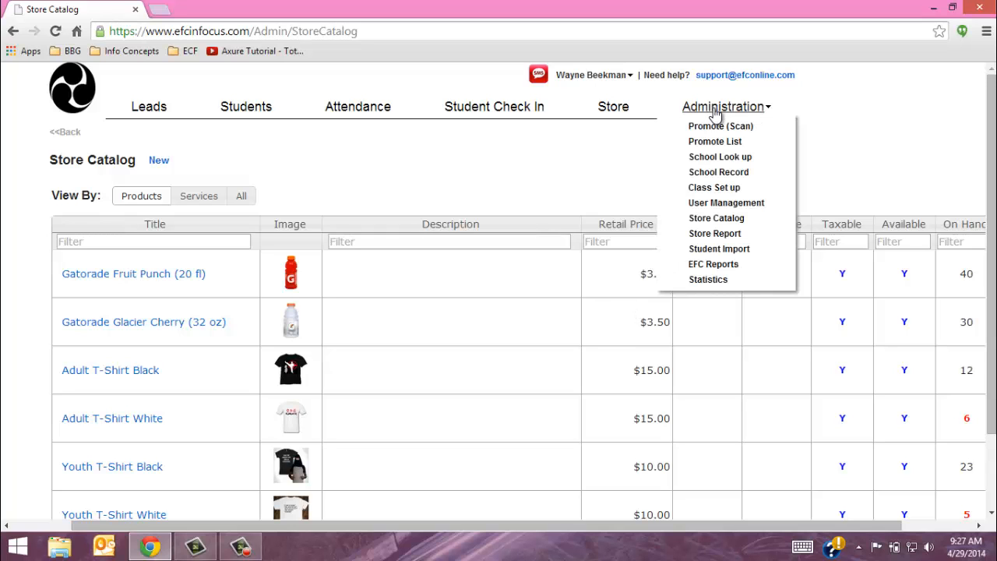
{"action": "left_click", "coordinate": [716, 221]}
{"action": "left_click_drag", "start_coordinate": [558, 528], "coordinate": [597, 530]}
Switch the catalog to Services, back to Products, and open Gatorade Fruit Punch (20 fl)
{"action": "left_click", "coordinate": [226, 201]}
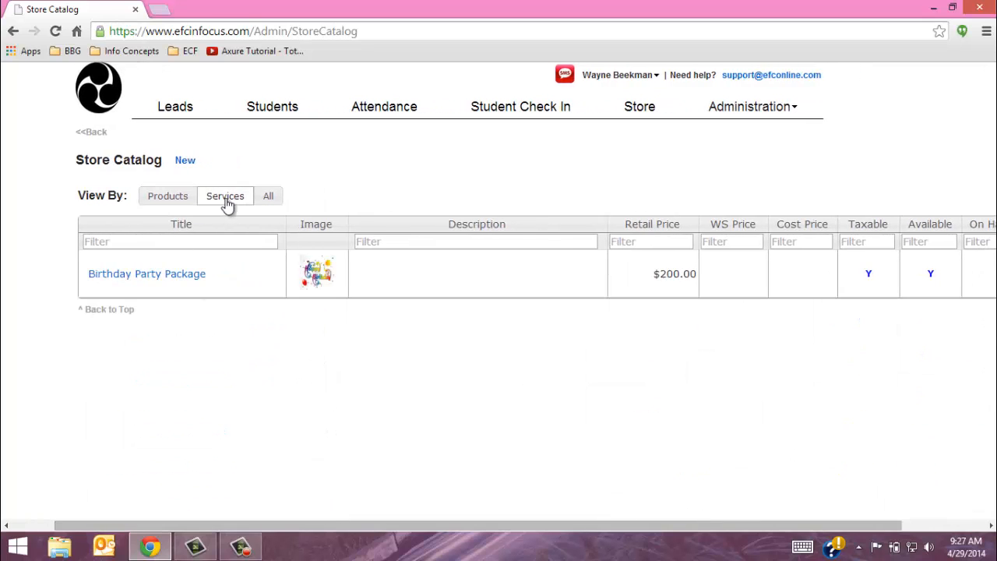
{"action": "left_click", "coordinate": [184, 199]}
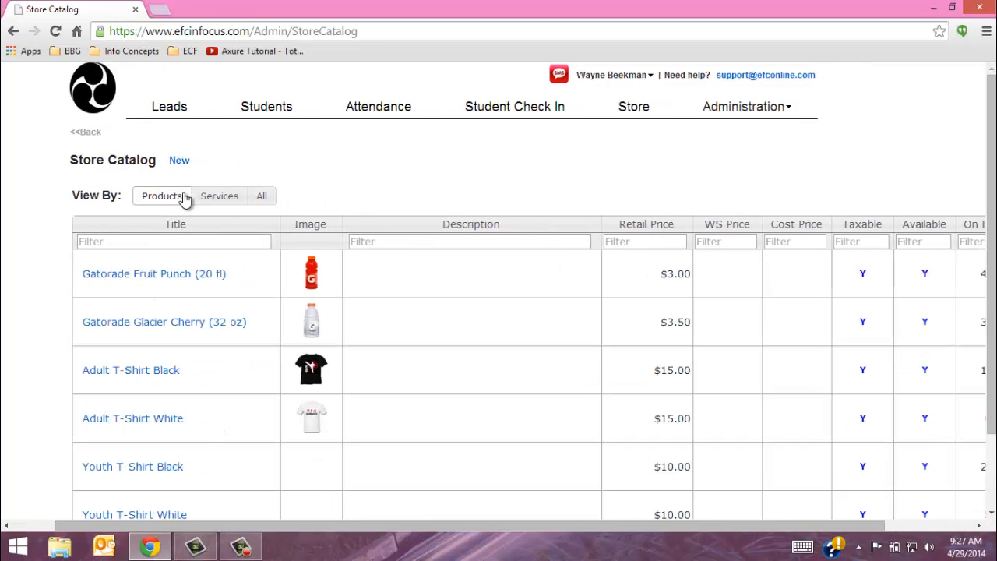
{"action": "left_click", "coordinate": [177, 279]}
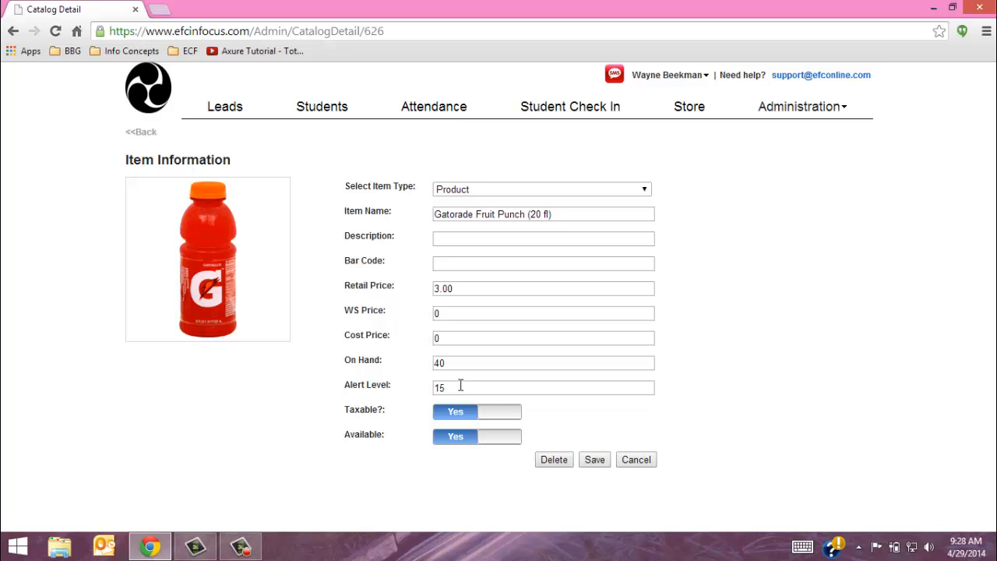
Flip Taxable and Available off and back to Yes, then cancel the Gatorade item unsaved
{"action": "left_click", "coordinate": [503, 419]}
{"action": "left_click", "coordinate": [458, 413]}
{"action": "left_click", "coordinate": [508, 438]}
{"action": "left_click", "coordinate": [458, 416]}
{"action": "left_click", "coordinate": [456, 436]}
{"action": "left_click", "coordinate": [459, 417]}
{"action": "left_click", "coordinate": [636, 459]}
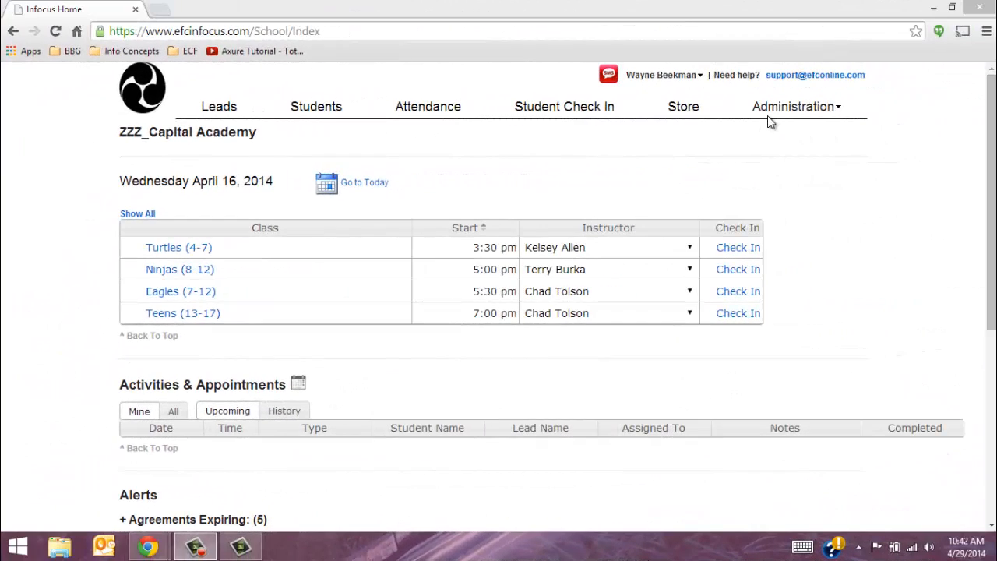
On User Management, send the second user a password-reset email and start a new user
{"action": "left_click", "coordinate": [772, 113]}
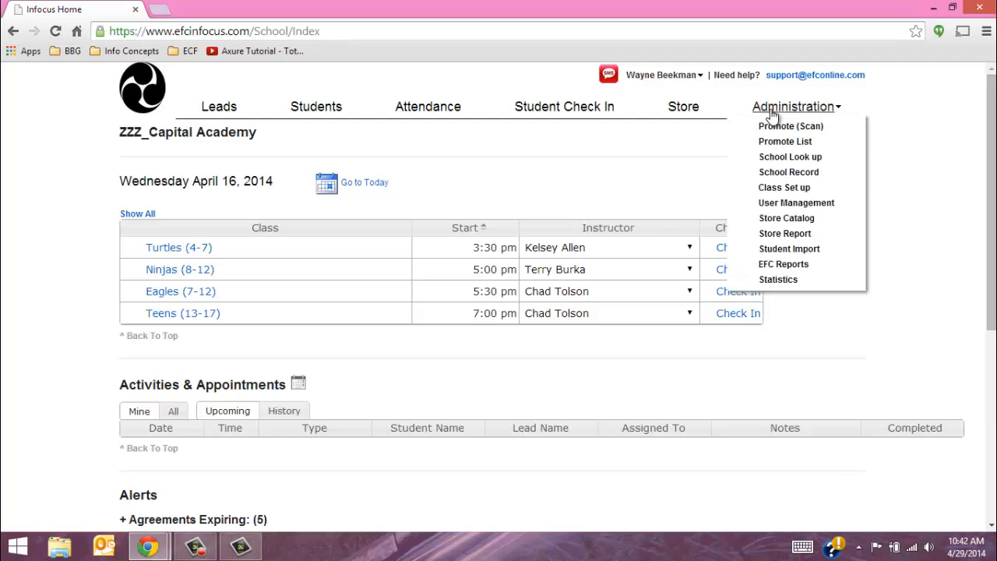
{"action": "left_click", "coordinate": [784, 204]}
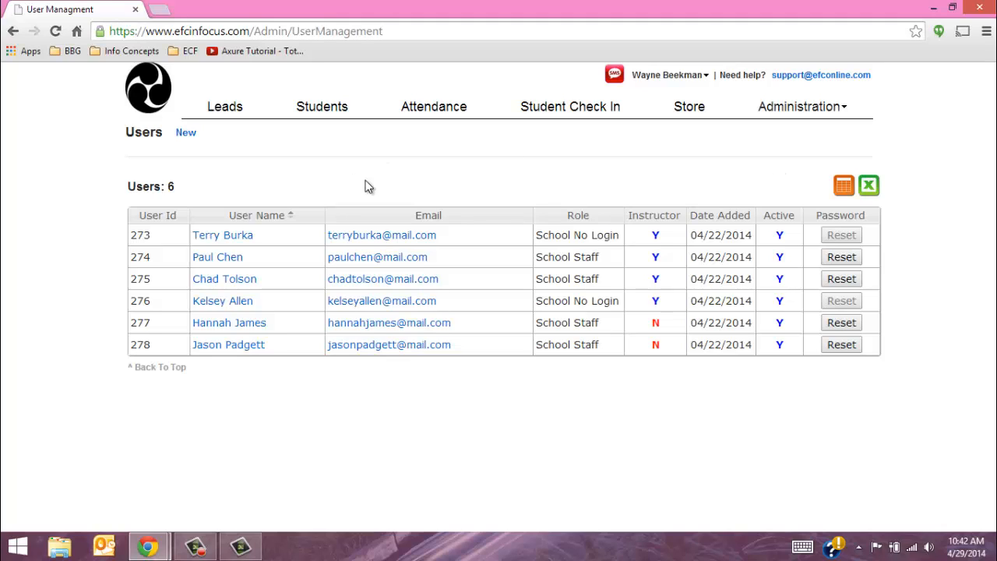
{"action": "left_click", "coordinate": [841, 260]}
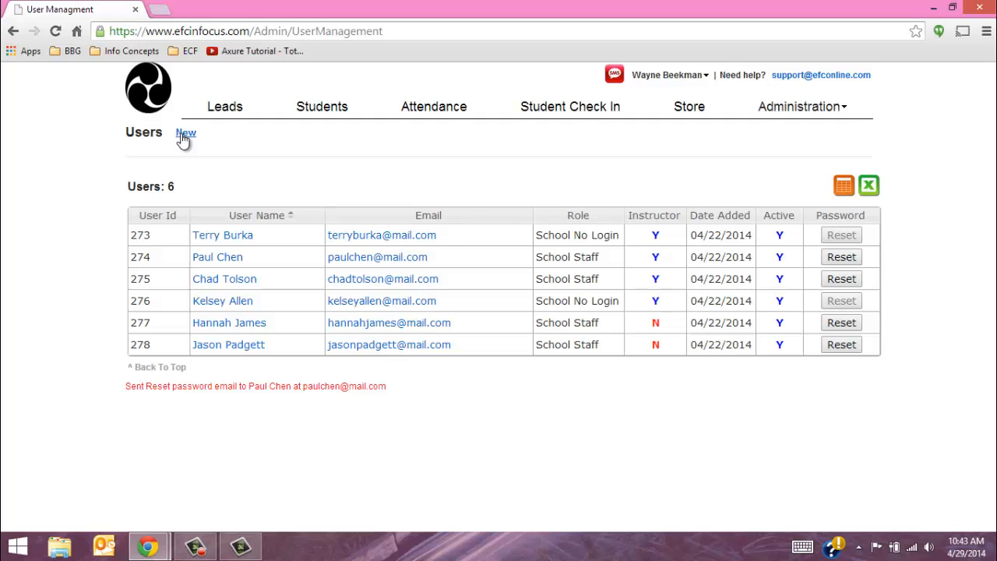
{"action": "left_click", "coordinate": [184, 136]}
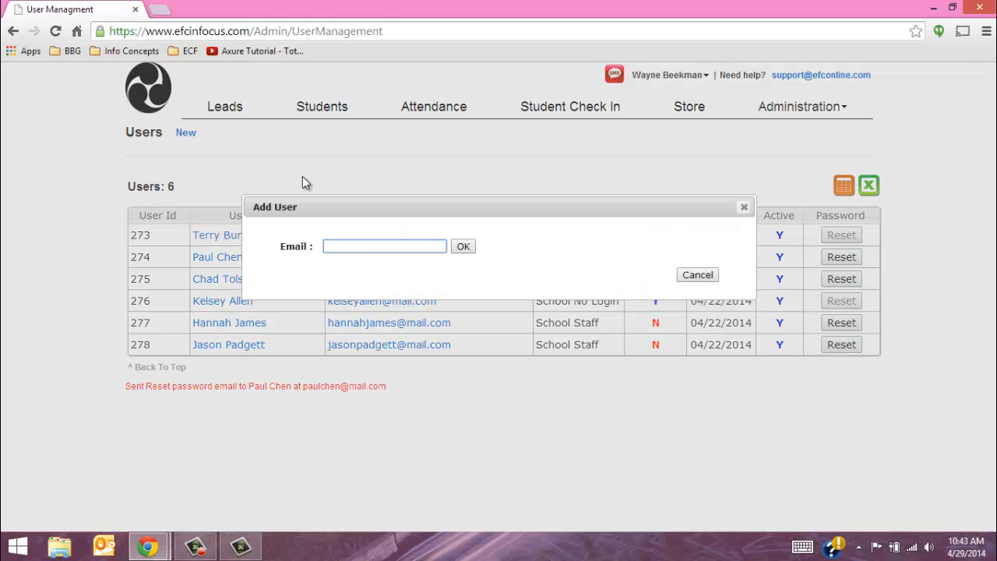
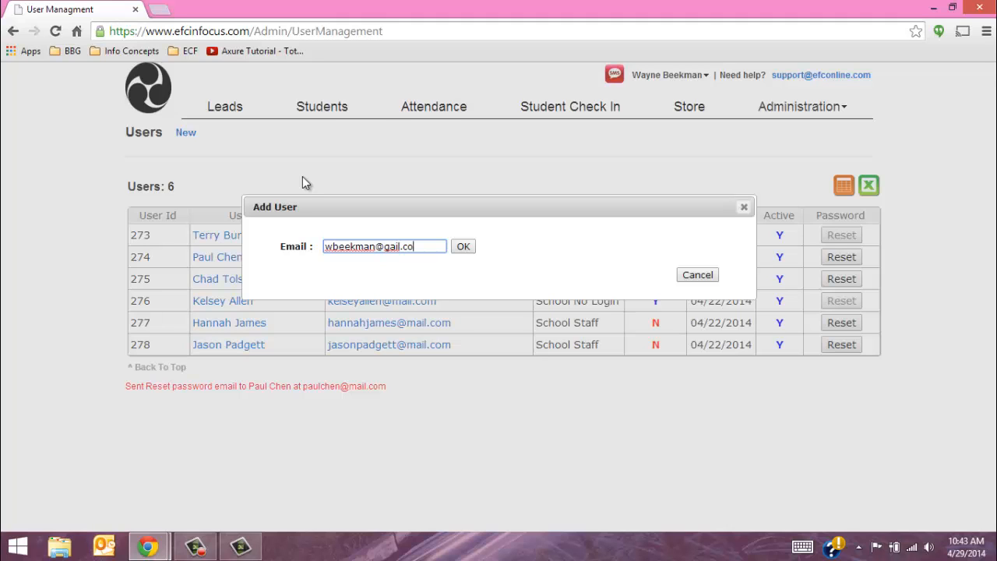
Enter a new user's e-mail, look over the Role options, then cancel the Add User form
{"action": "left_click", "coordinate": [463, 247]}
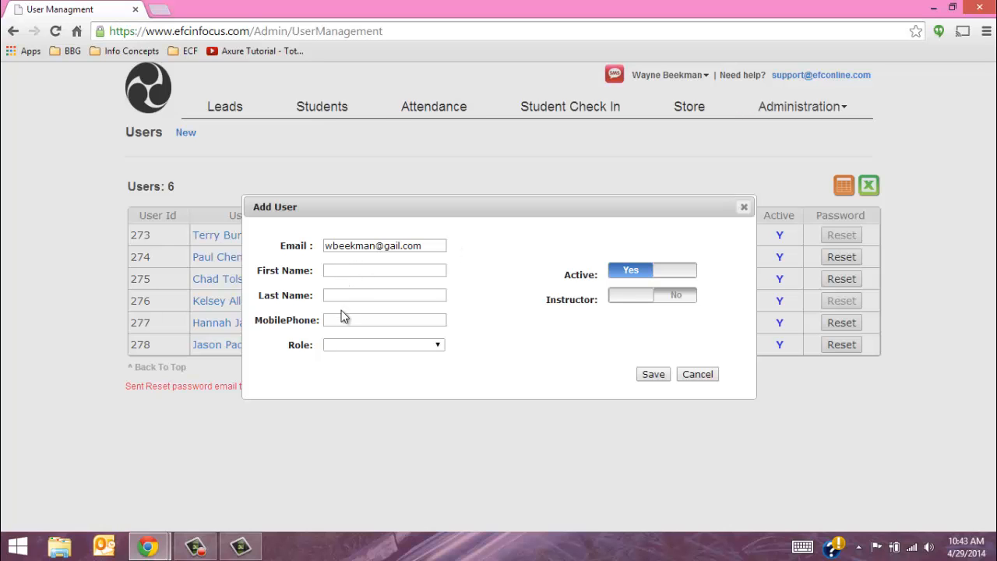
{"action": "left_click", "coordinate": [413, 348]}
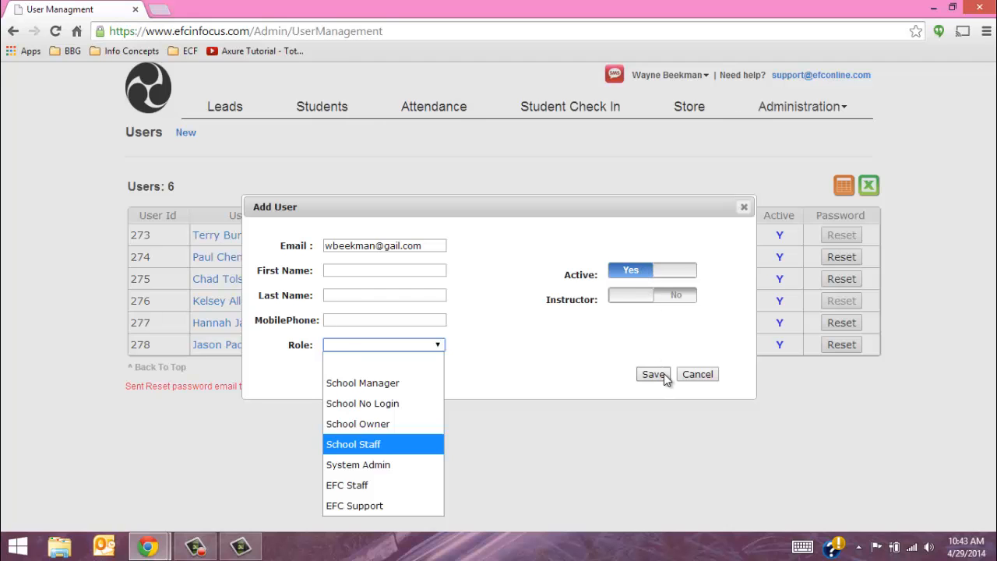
{"action": "left_click", "coordinate": [696, 374]}
{"action": "left_click", "coordinate": [697, 374]}
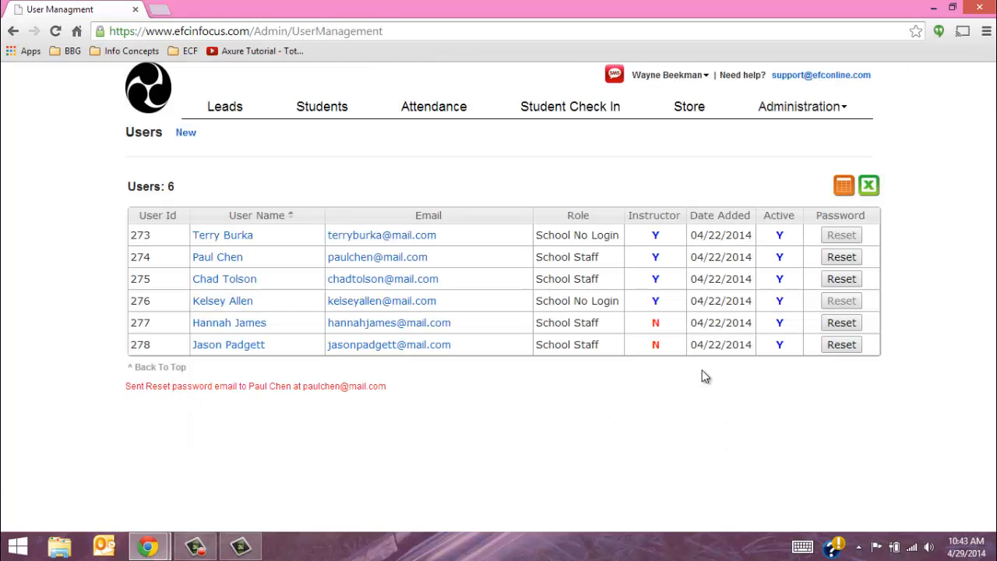